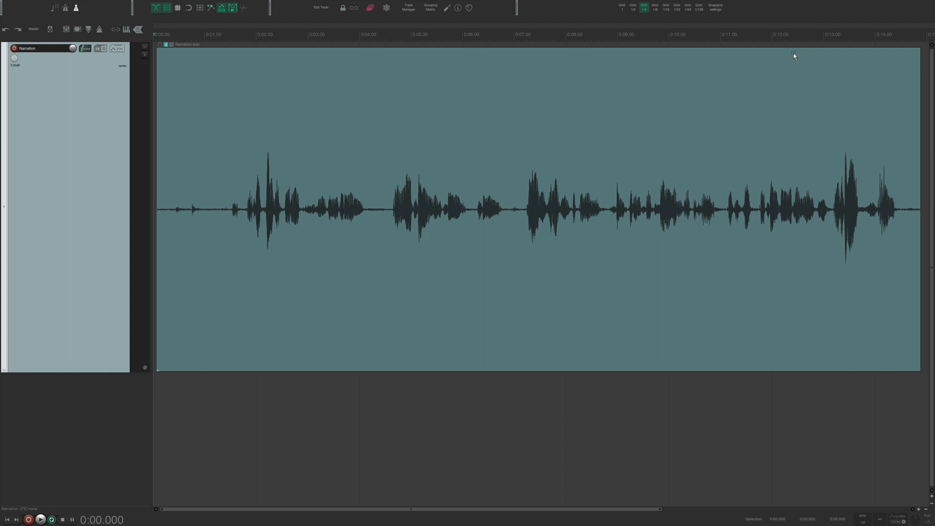
key(ctrl+z)
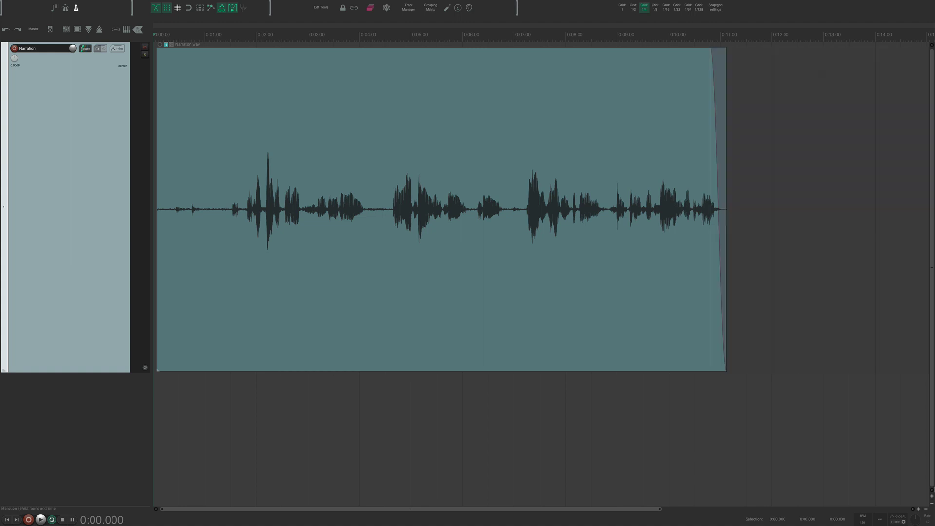
key(space)
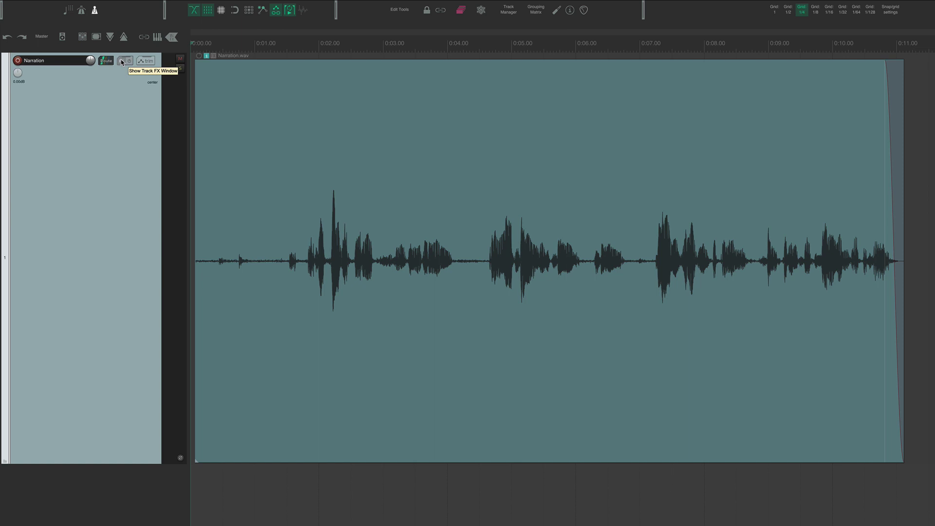
Insert VST: ReaFir from the Tools category on the Narration track and move its window below the waveform
click(122, 62)
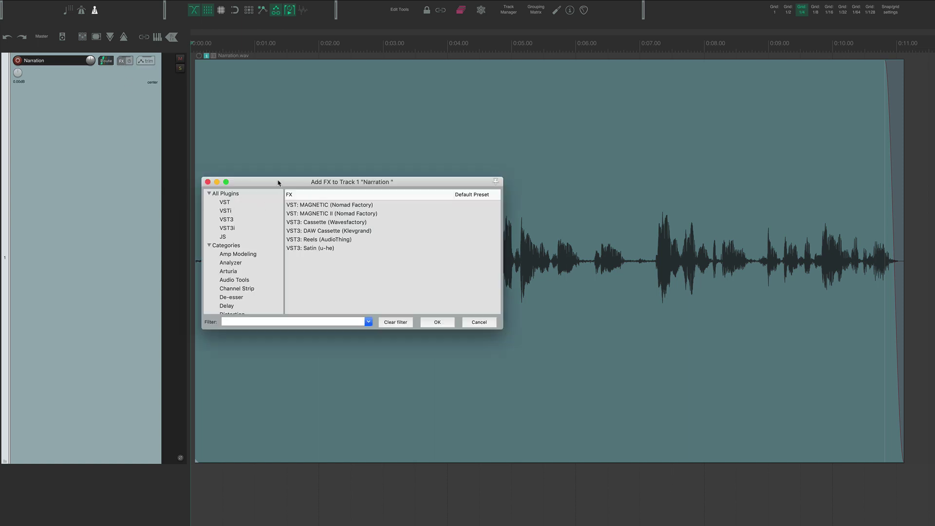
drag(278, 183, 319, 161)
scroll(277, 210, down, 3)
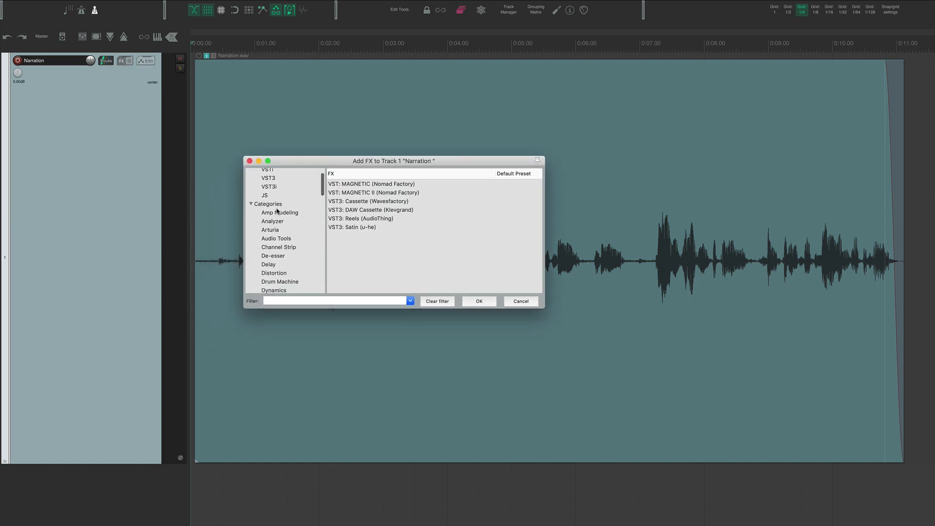
scroll(276, 210, down, 10)
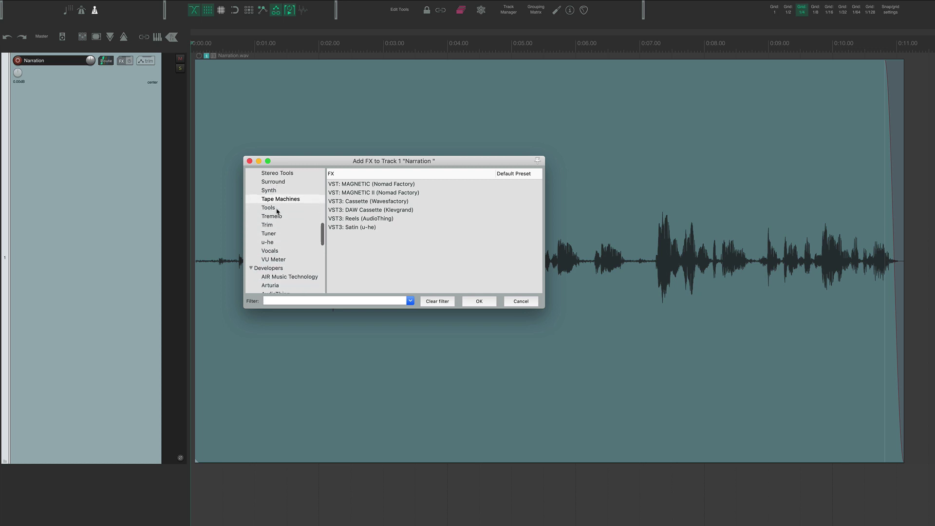
scroll(276, 211, down, 1)
click(272, 199)
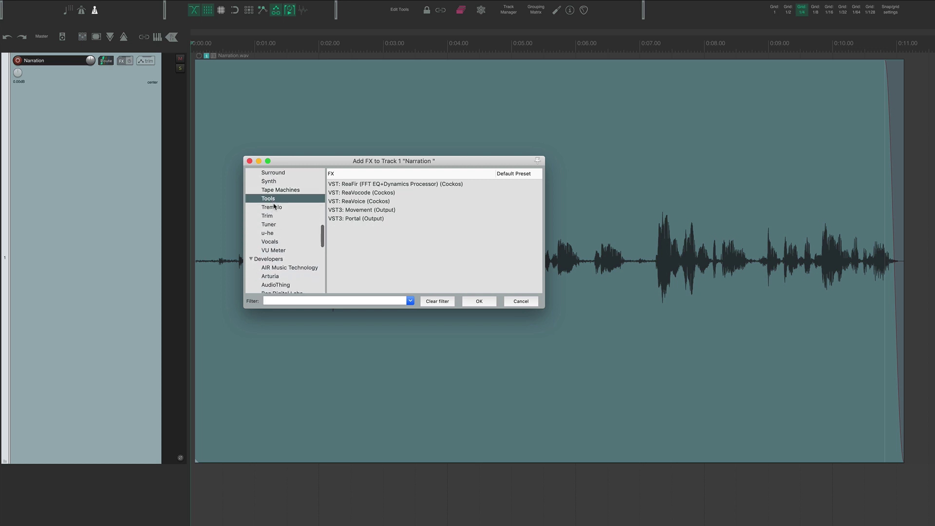
double_click(373, 185)
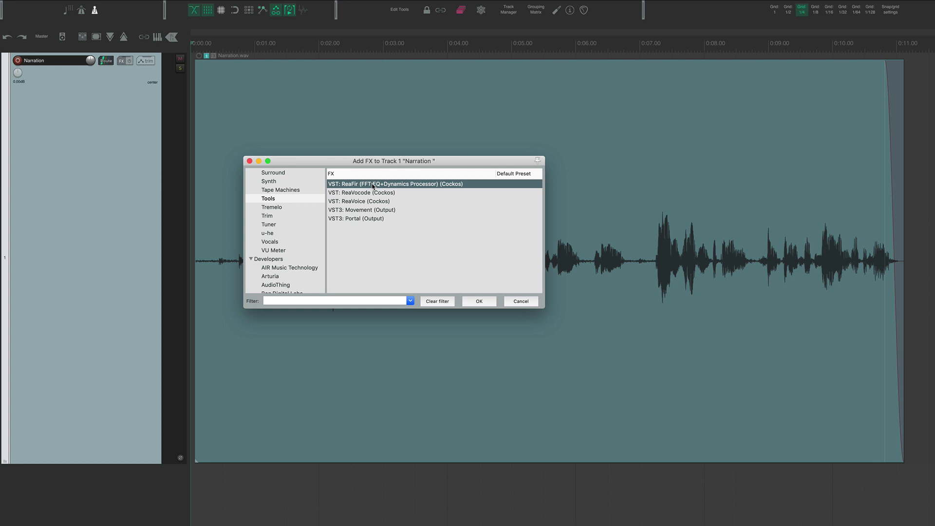
drag(275, 22, 580, 350)
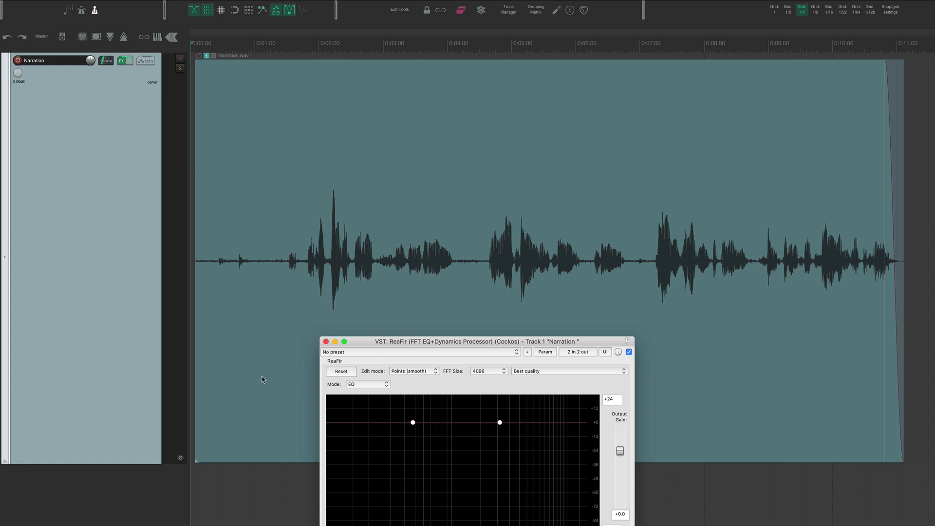
Zoom to the item start, select roughly the first 1.5 seconds of narration and audition it
scroll(262, 381, up, 1)
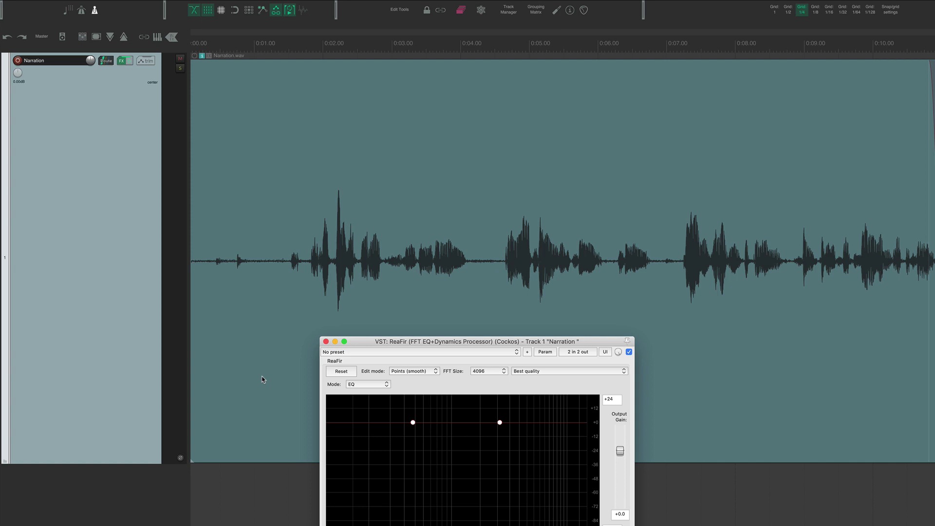
drag(378, 342, 314, 401)
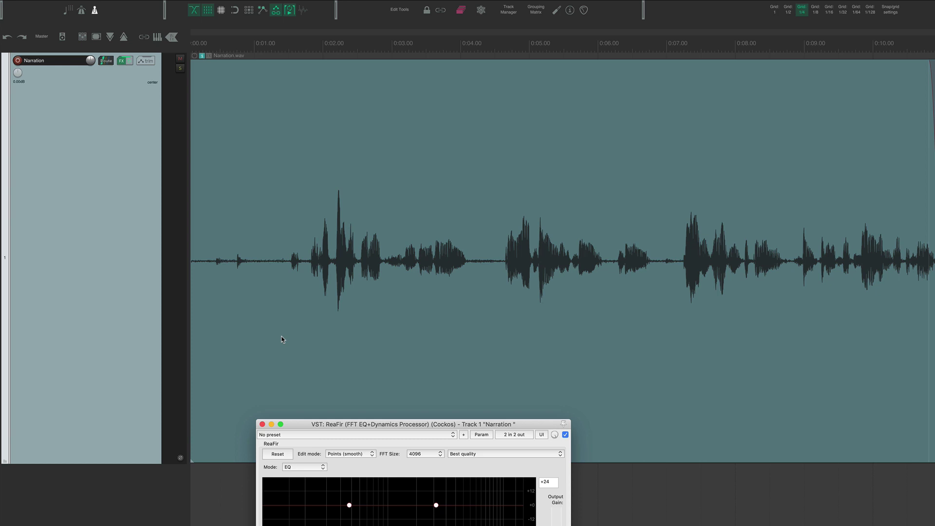
scroll(281, 339, up, 10)
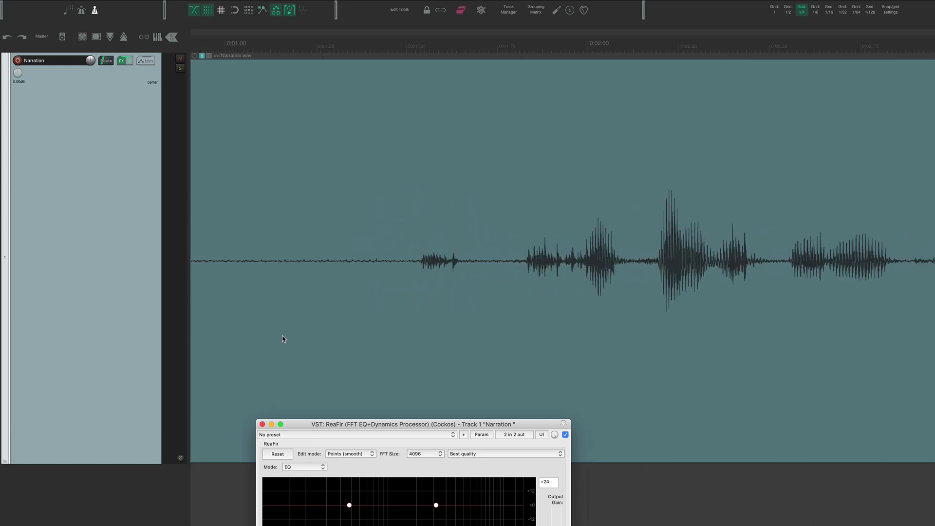
scroll(283, 338, left, 10)
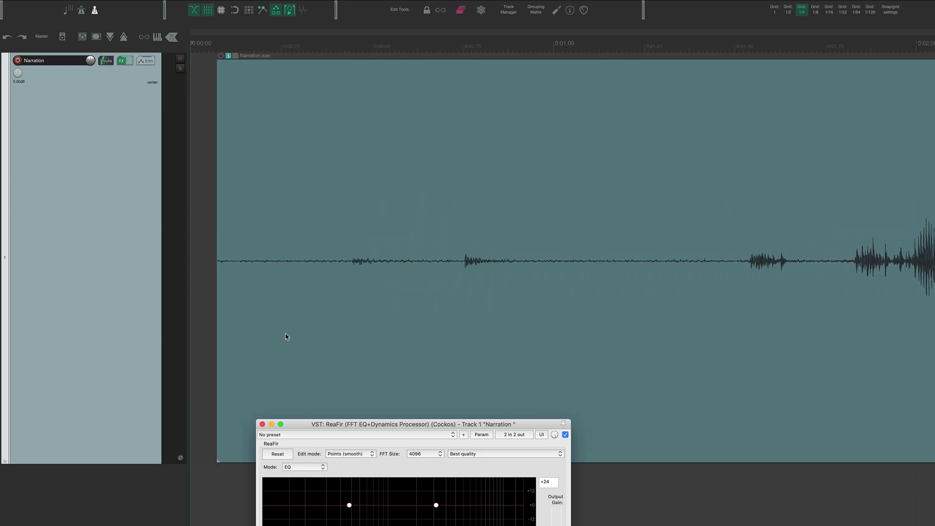
click(193, 43)
drag(210, 43, 731, 51)
key(space)
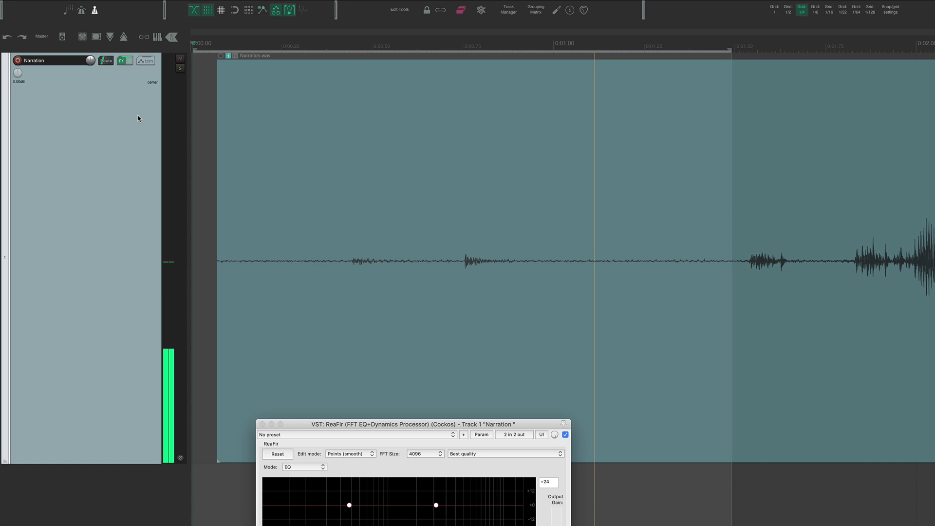
key(space)
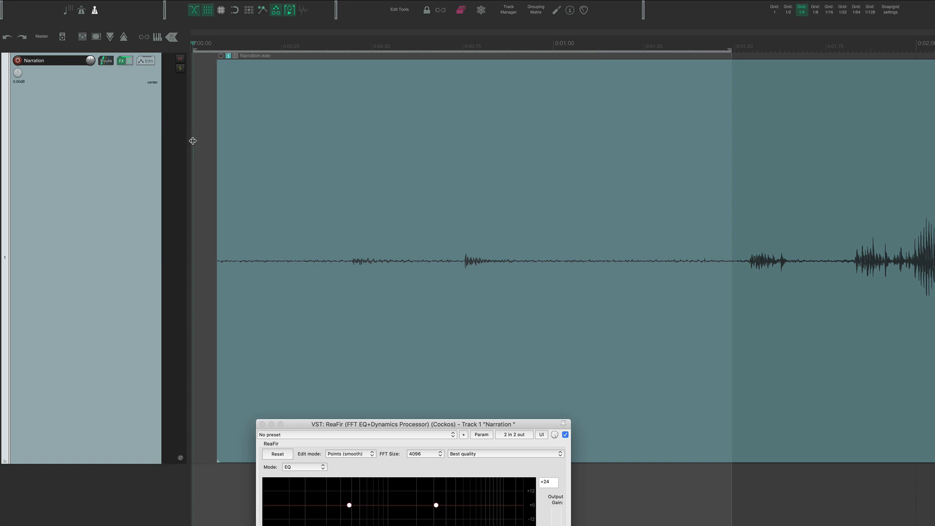
Narrow the selection to the quiet pre-speech stretch, 0:00.997–0:01.503, auditioning it
drag(193, 144, 525, 148)
click(519, 58)
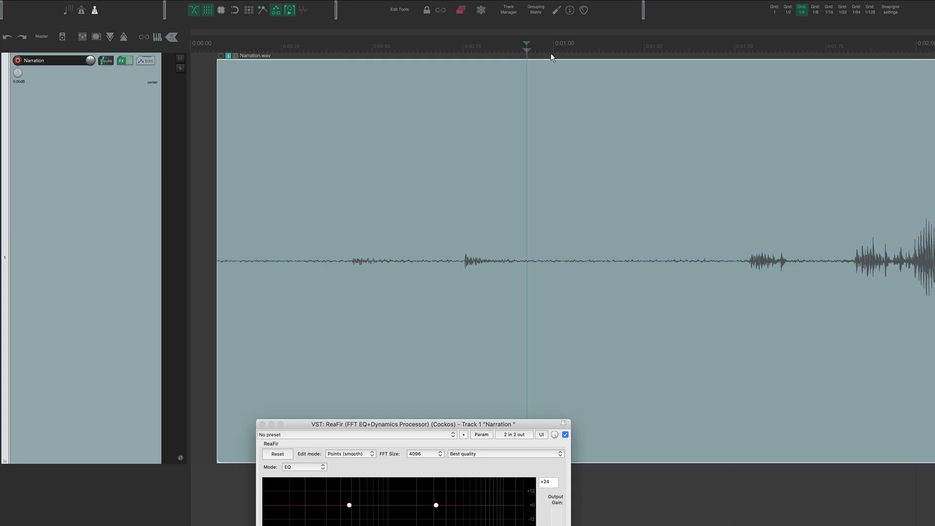
drag(552, 57, 735, 52)
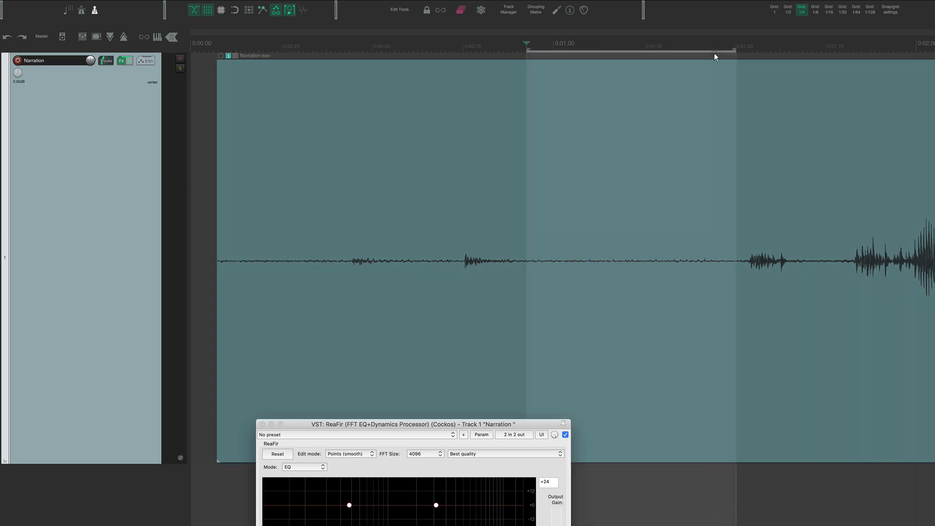
key(space)
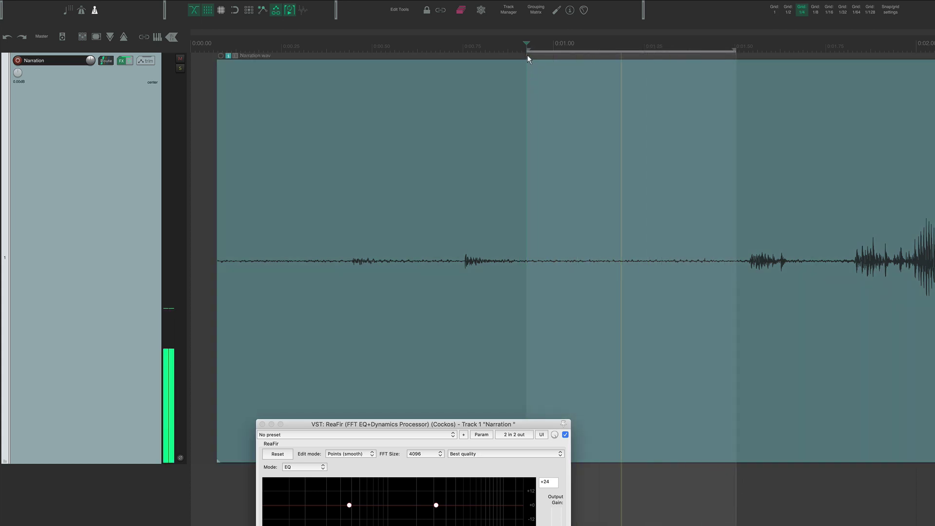
drag(526, 56, 552, 57)
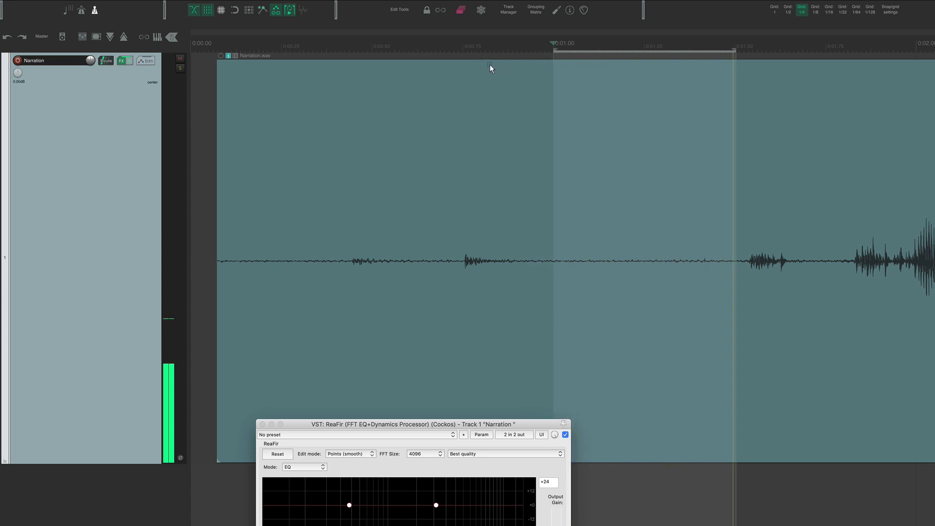
key(space)
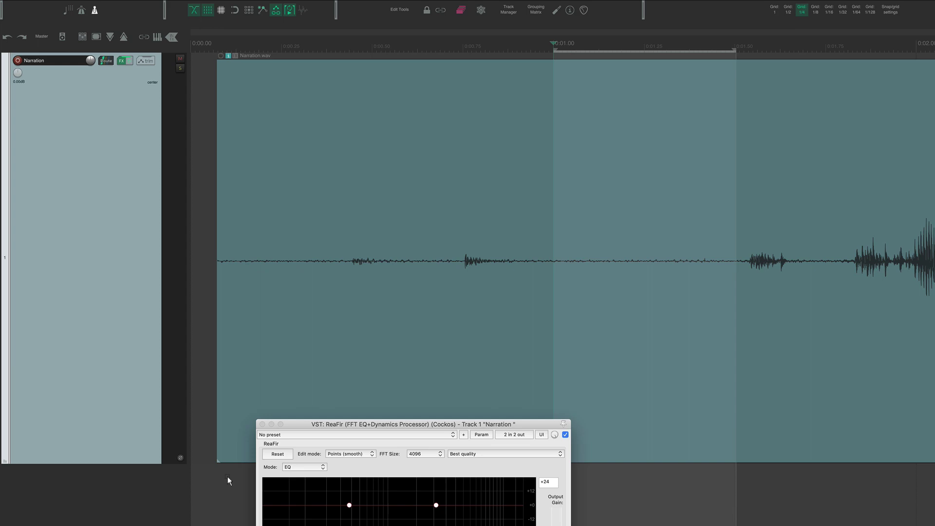
Set ReaFir to Subtract mode, Precise editing, FFT size 1024, reset the curve, and enable automatic noise-profile building
drag(339, 424, 295, 181)
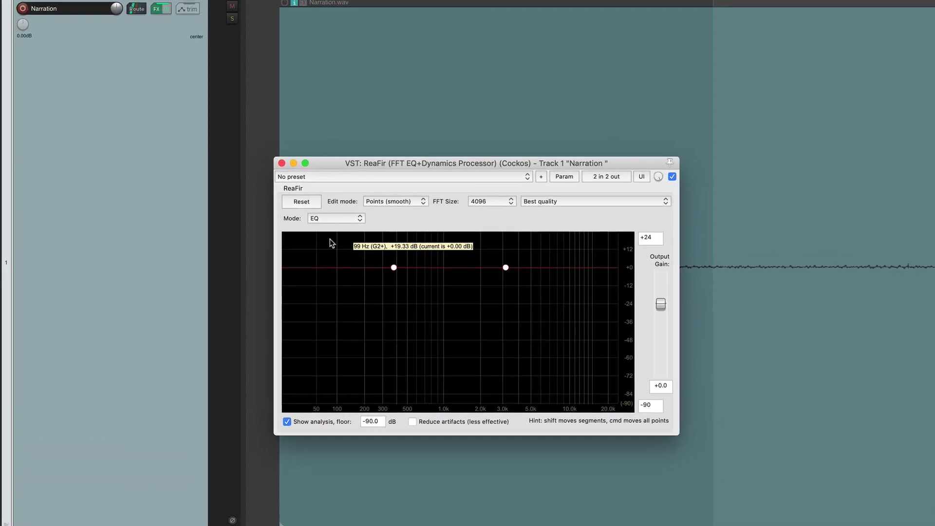
click(330, 220)
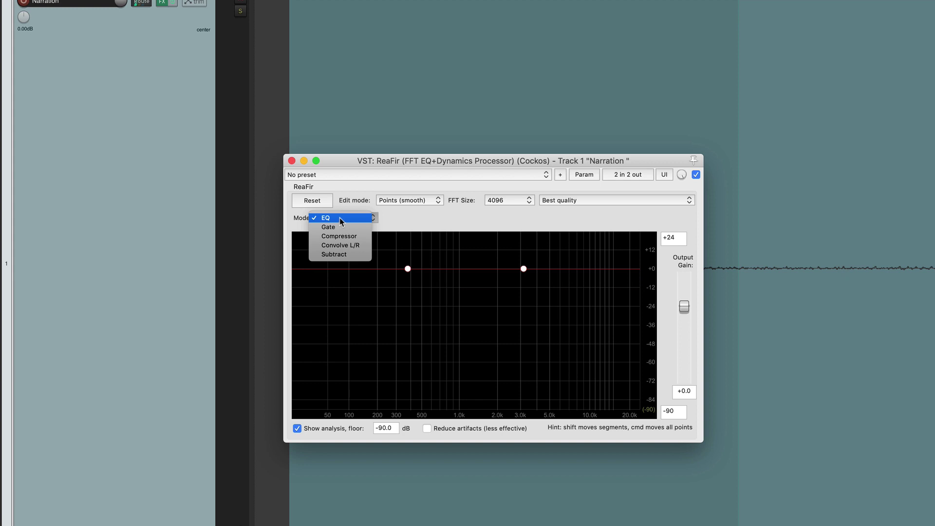
click(341, 254)
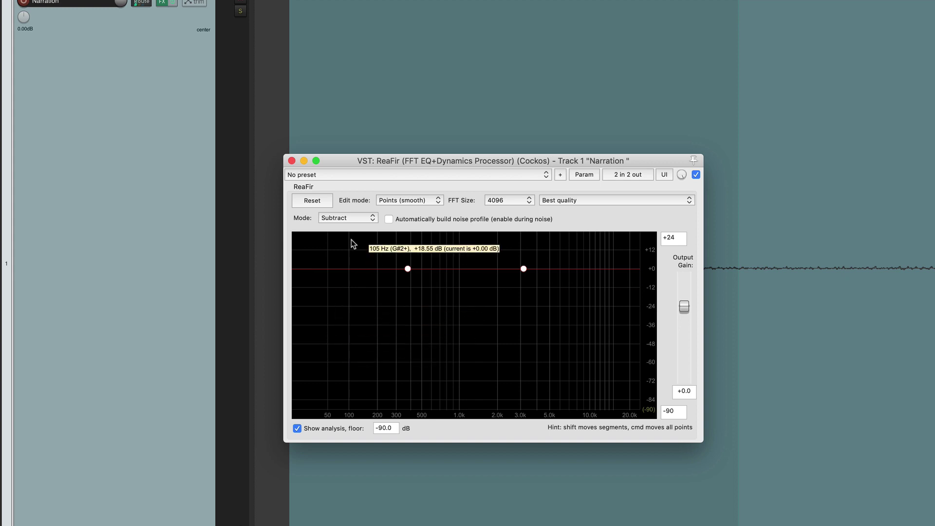
click(430, 197)
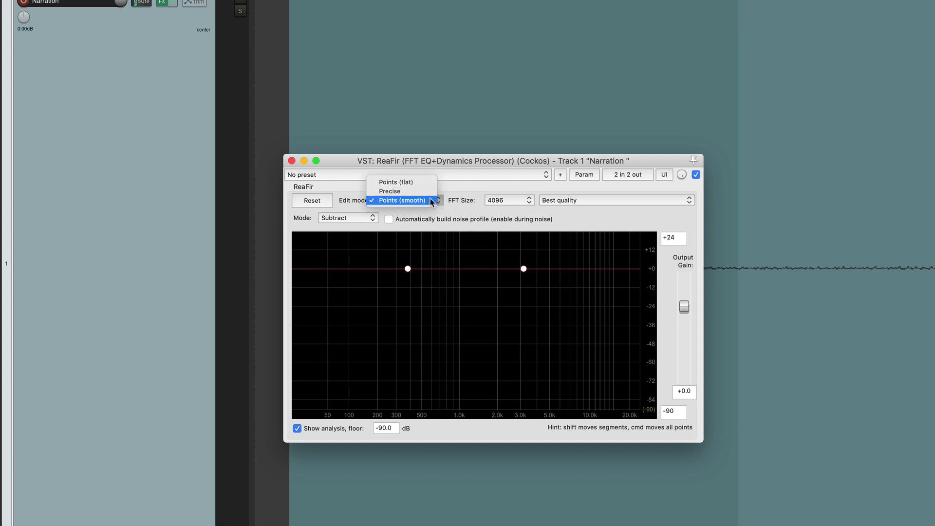
click(423, 193)
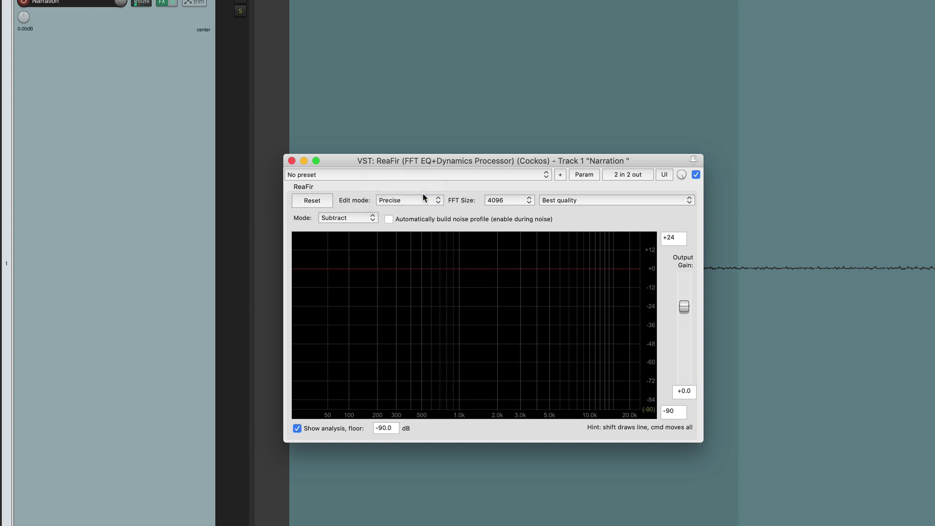
click(516, 198)
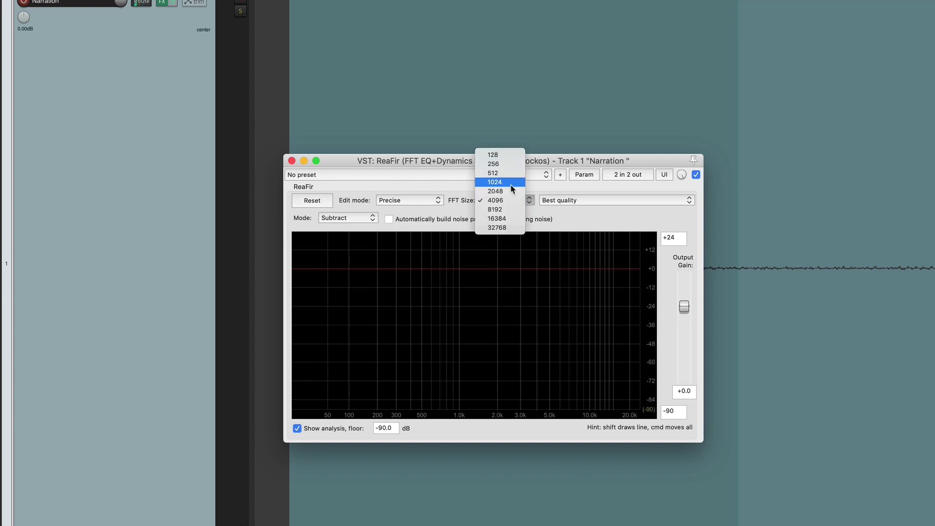
click(511, 185)
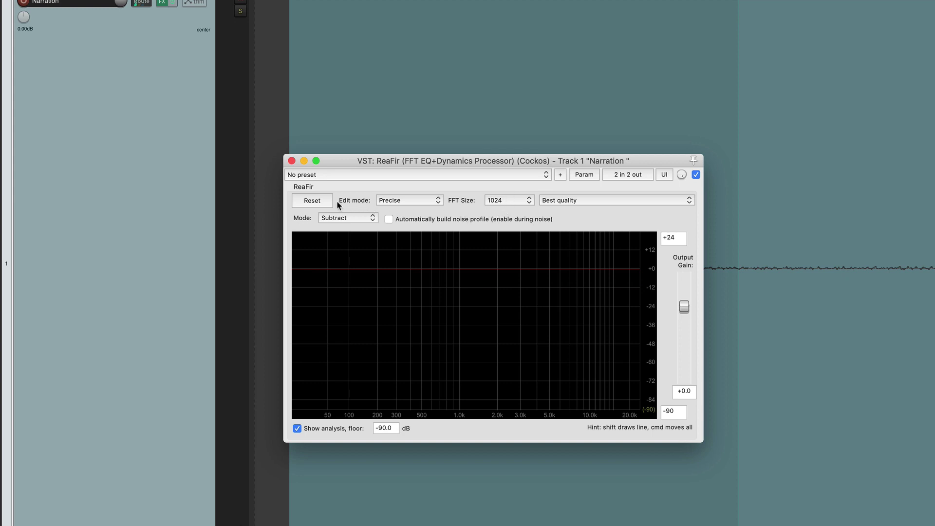
click(312, 200)
click(389, 219)
drag(403, 165, 411, 374)
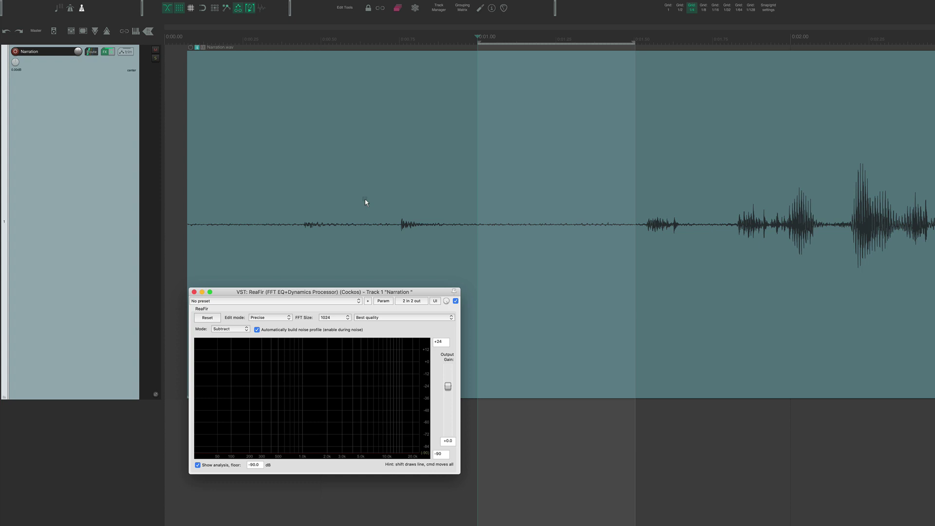
Play the hiss-only intro so ReaFir captures its noise profile, then reposition the ReaFir window
key(space)
drag(336, 296, 337, 188)
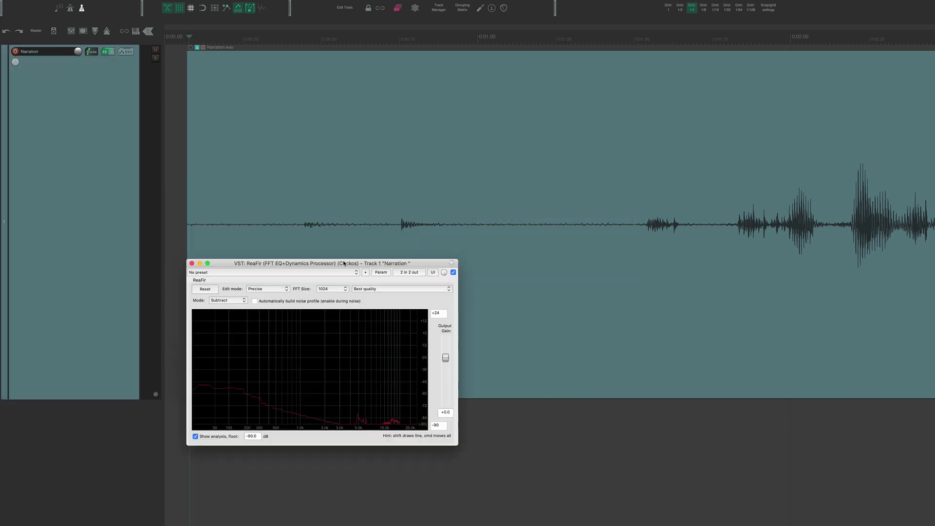
mouse_move(341, 267)
mouse_down()
mouse_move(337, 242)
mouse_move(361, 260)
mouse_move(355, 270)
mouse_up()
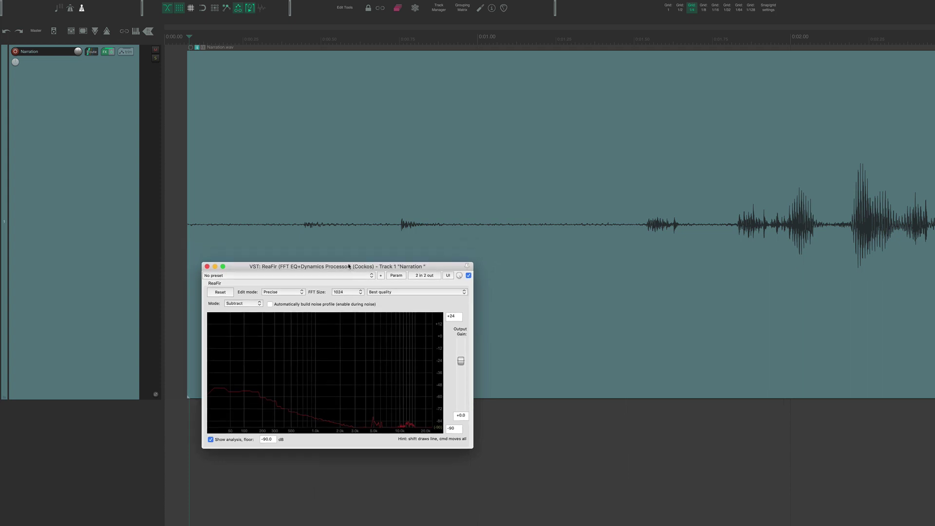
scroll(340, 174, down, 10)
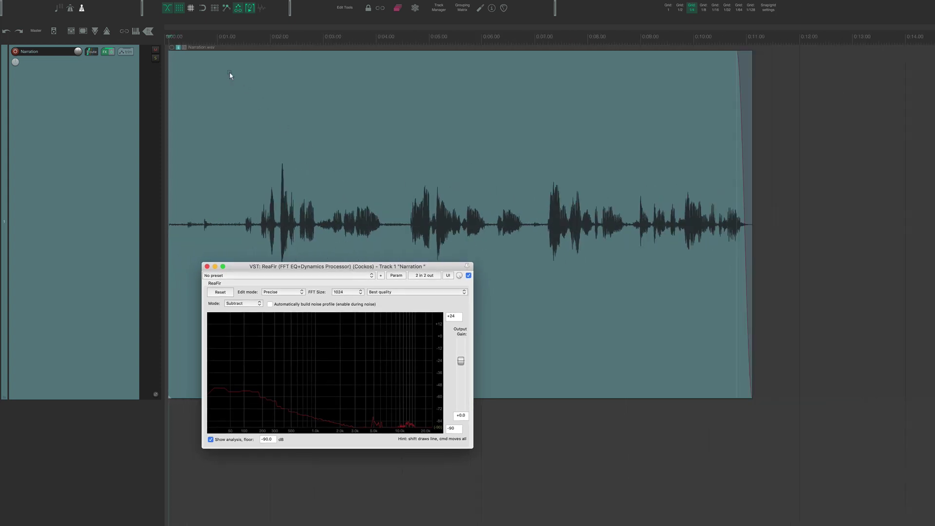
During playback, raise then lower the whole red noise-profile curve by about 30 dB
key(space)
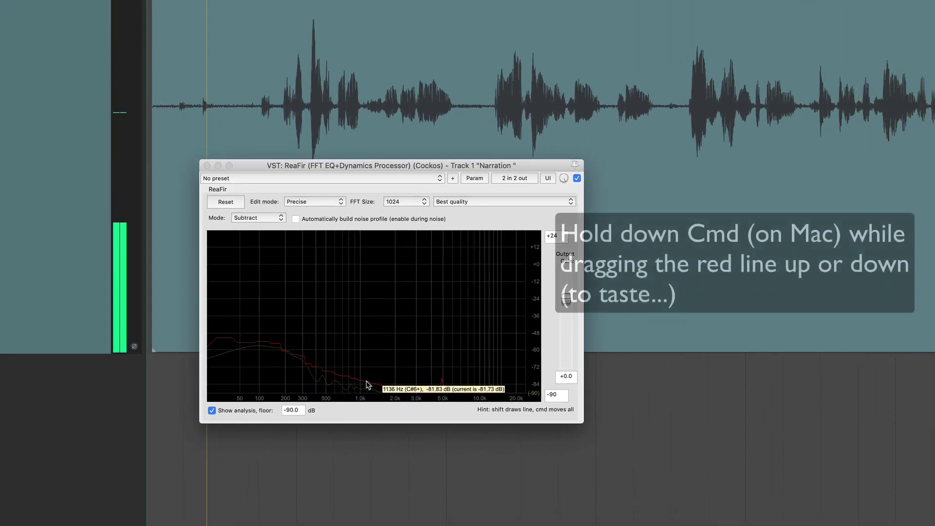
drag(368, 383, 372, 349)
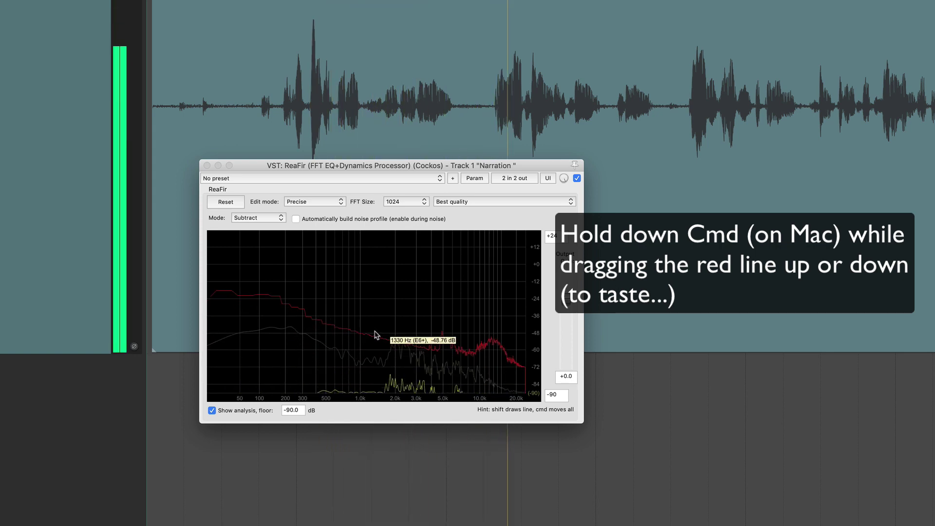
drag(376, 335, 402, 406)
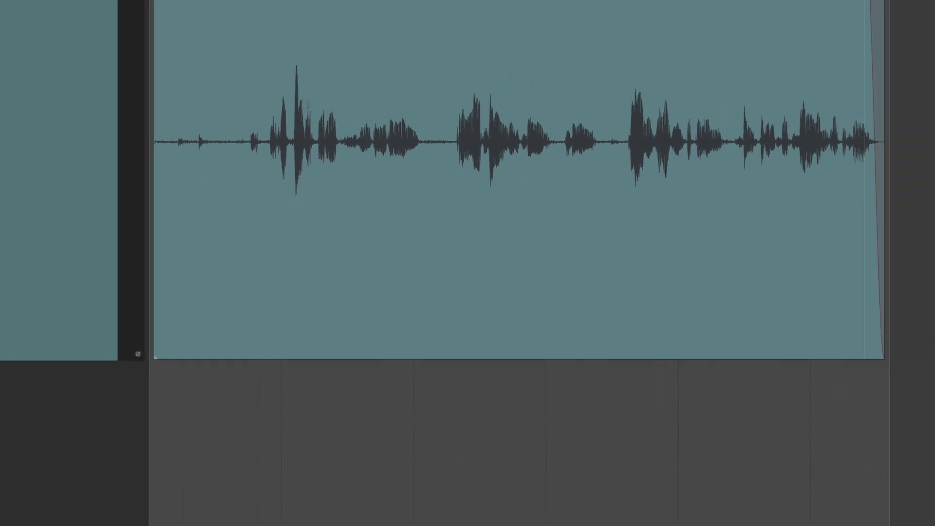
A/B the narration with its FX bypassed and enabled, finishing with FX on and playback stopped
key(space)
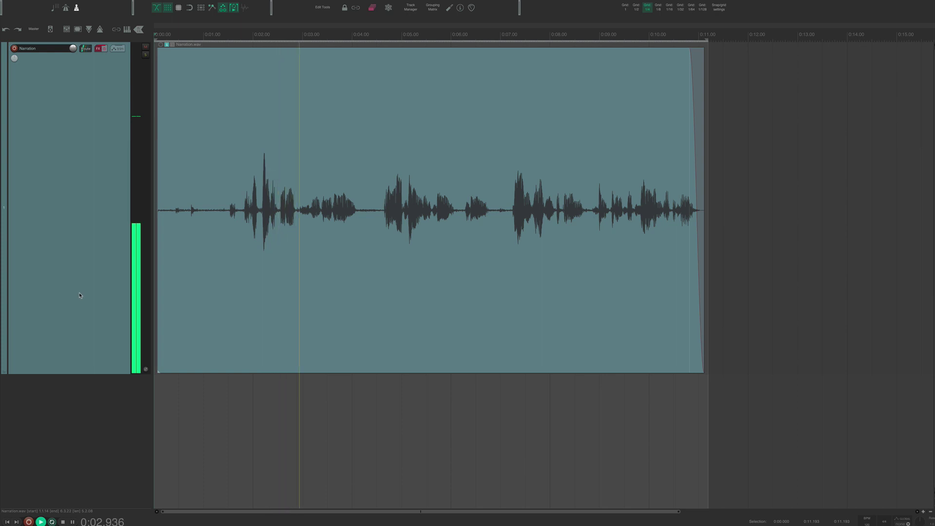
key(space)
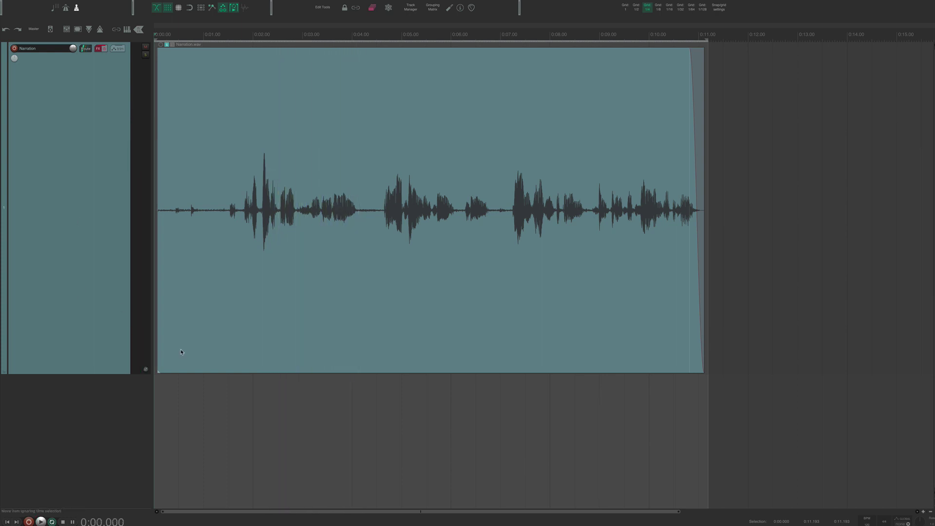
click(105, 49)
key(space)
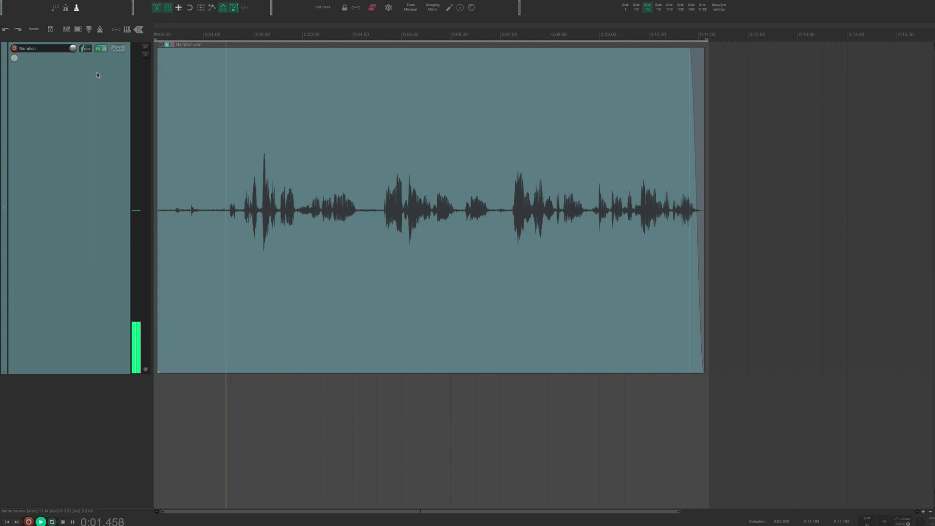
key(space)
click(104, 49)
key(space)
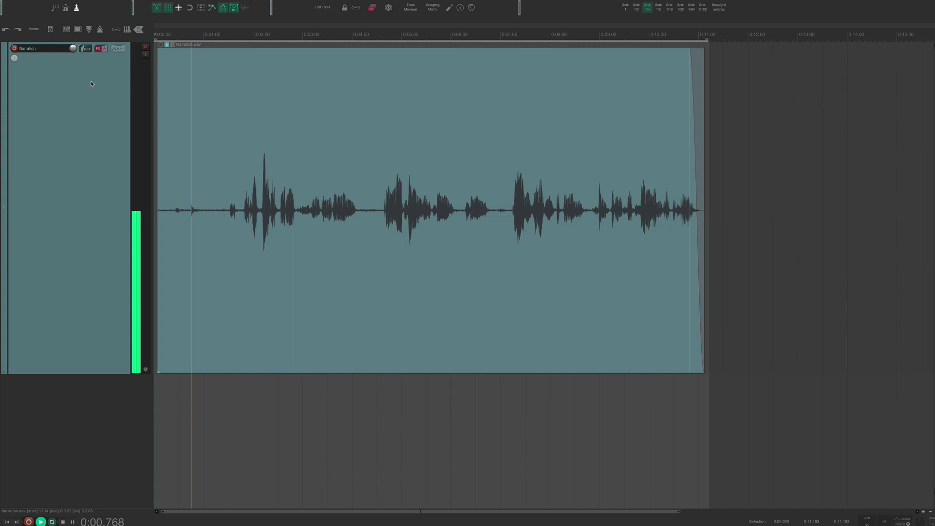
key(space)
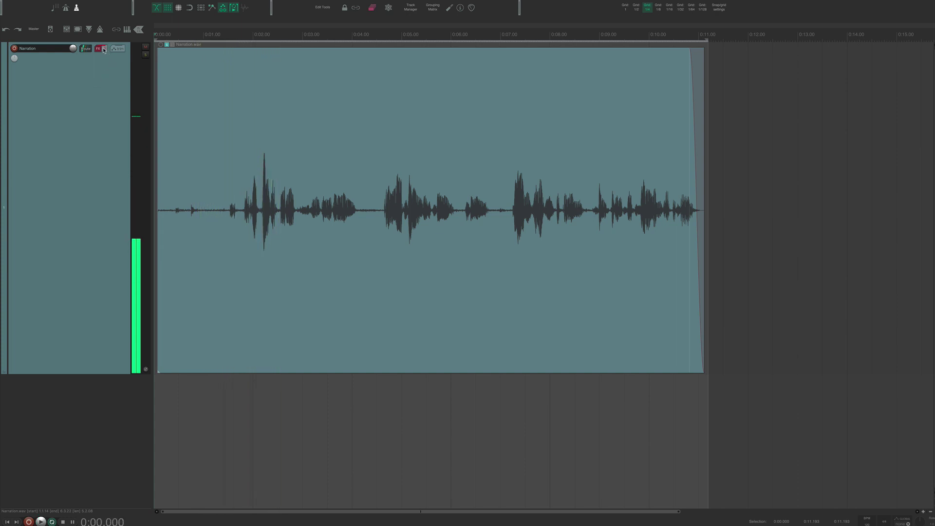
click(100, 49)
key(space)
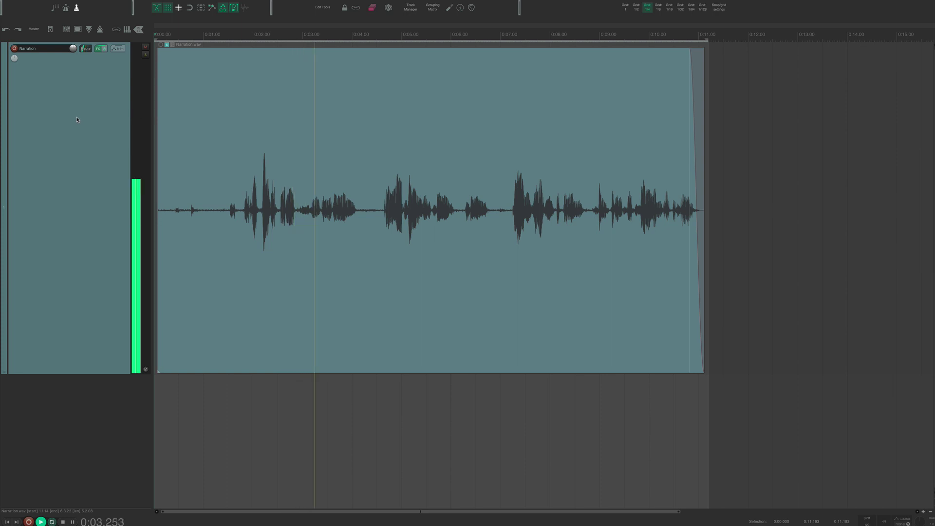
key(space)
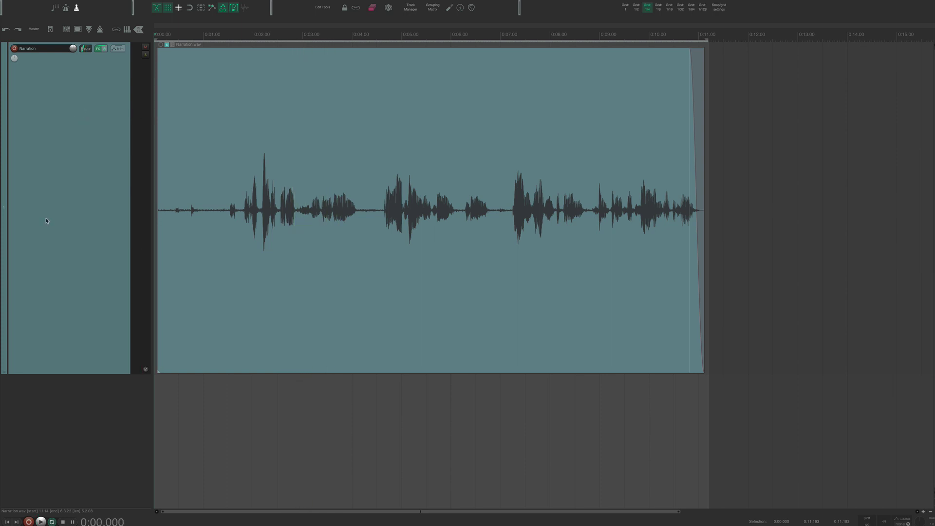